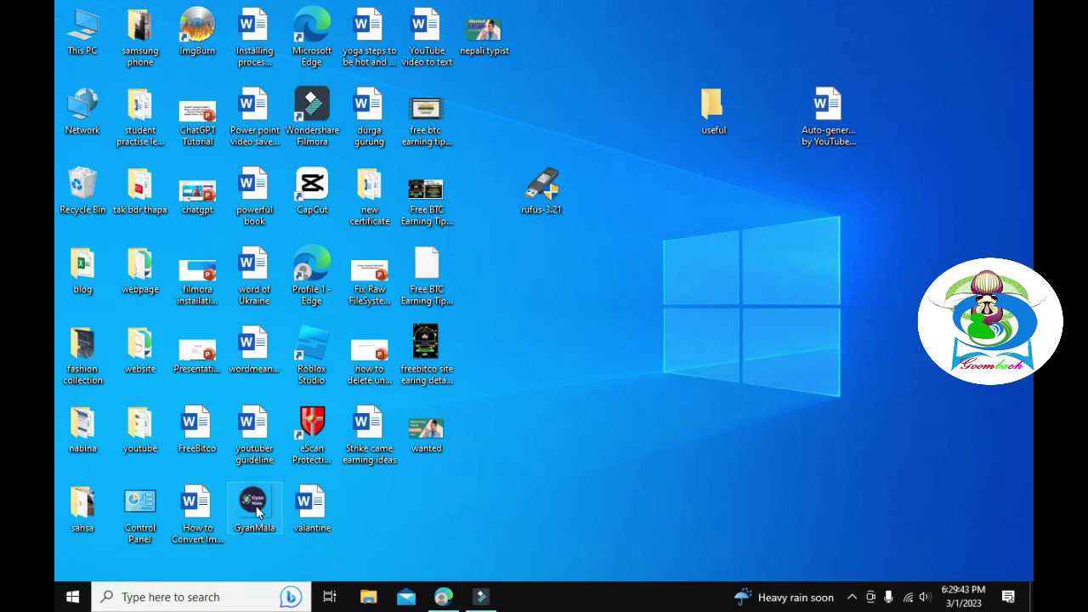
# Open Control Panel, set View by to Small icons, and open the Sound dialog
pyautogui.doubleClick(149, 511)
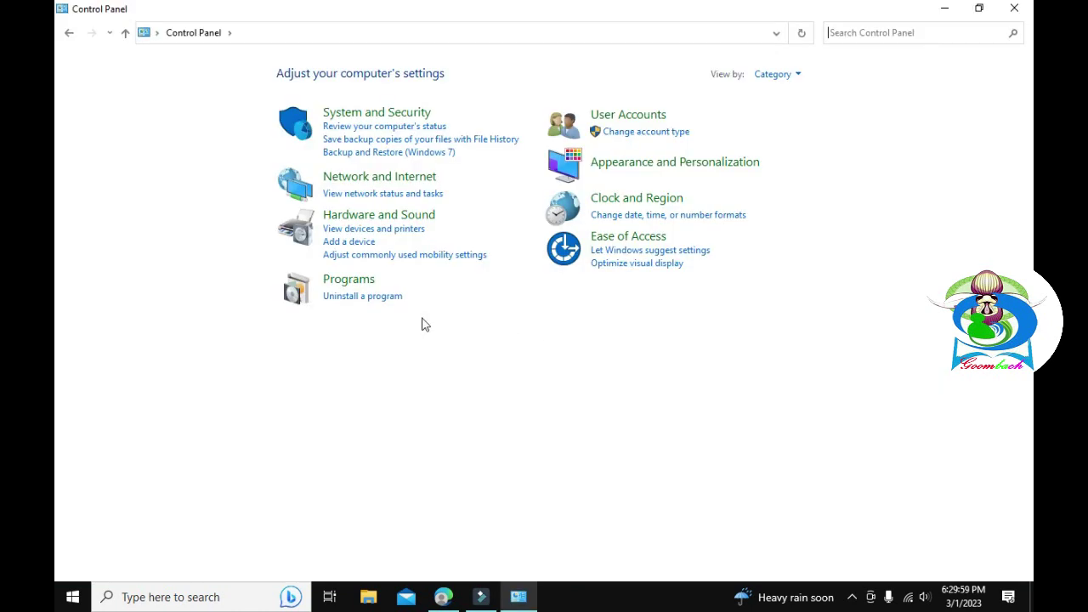
pyautogui.click(788, 75)
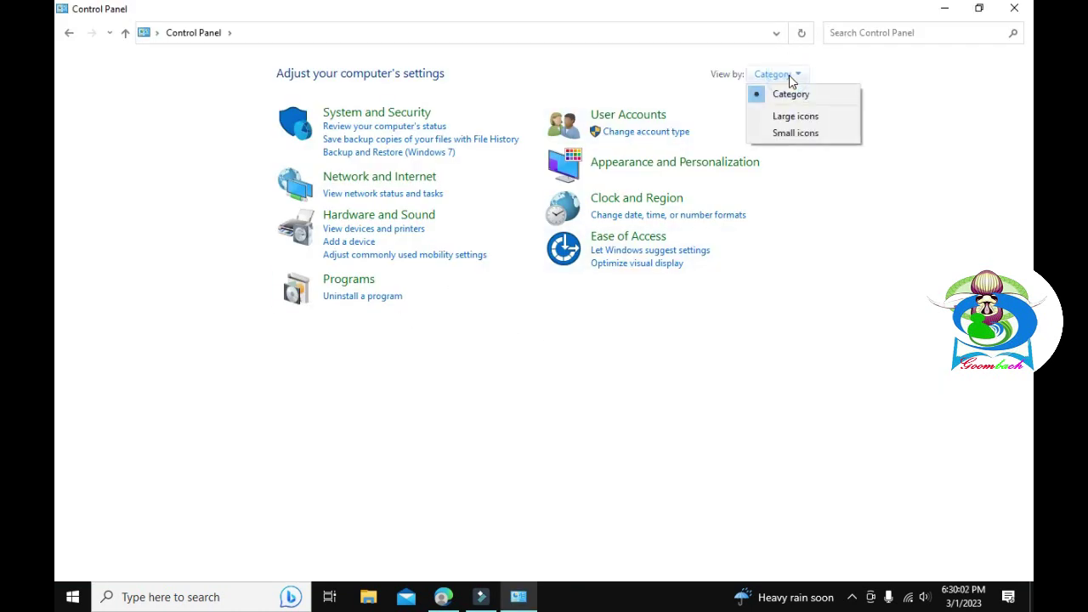
pyautogui.click(795, 134)
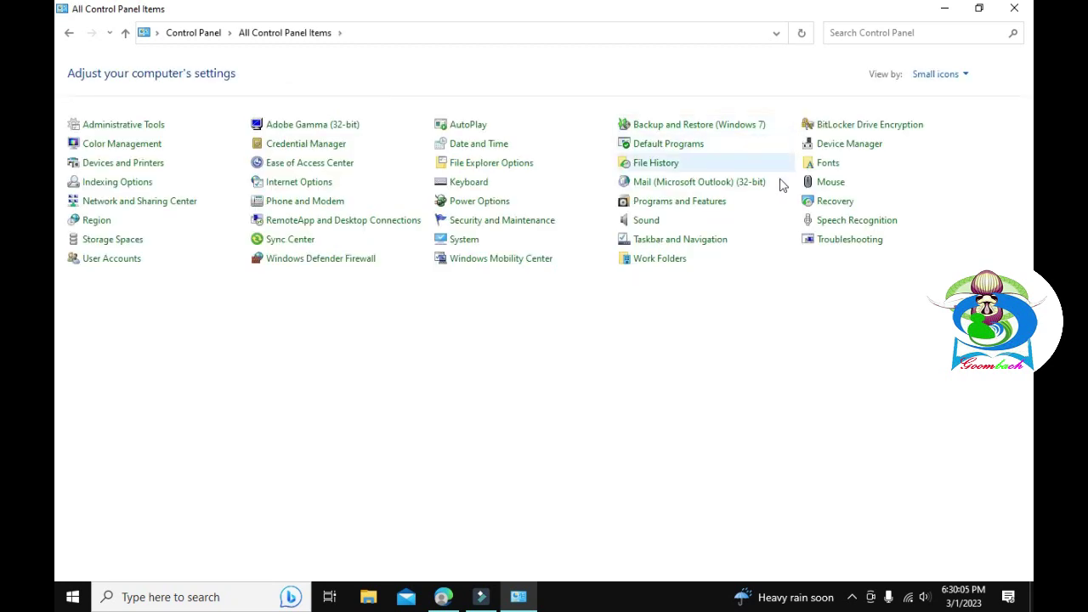
pyautogui.click(656, 223)
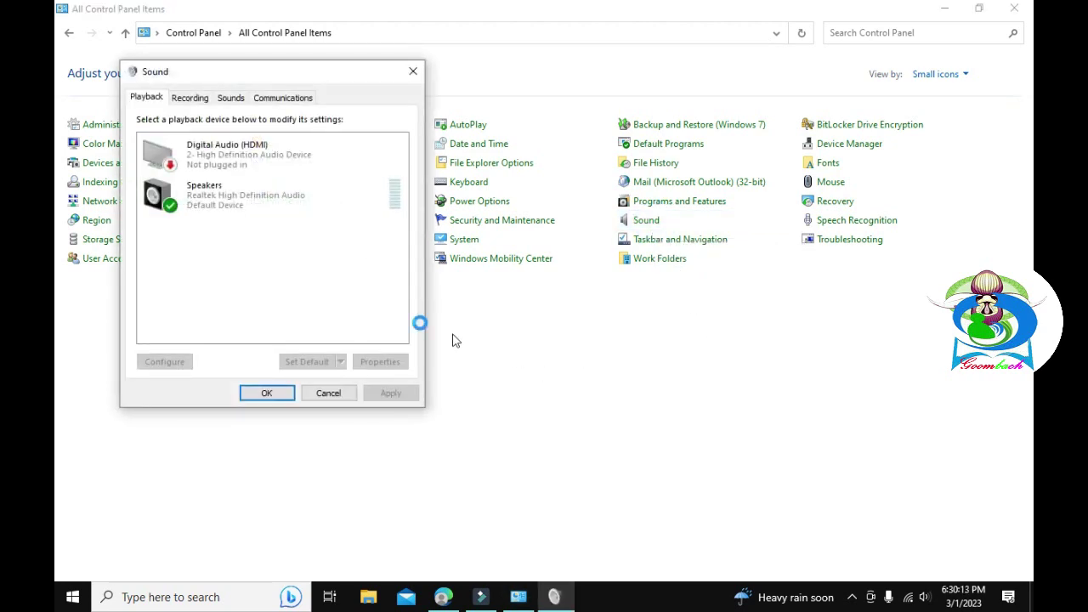
# Switch the Sound dialog to its Recording tab to review the recording devices
pyautogui.click(190, 97)
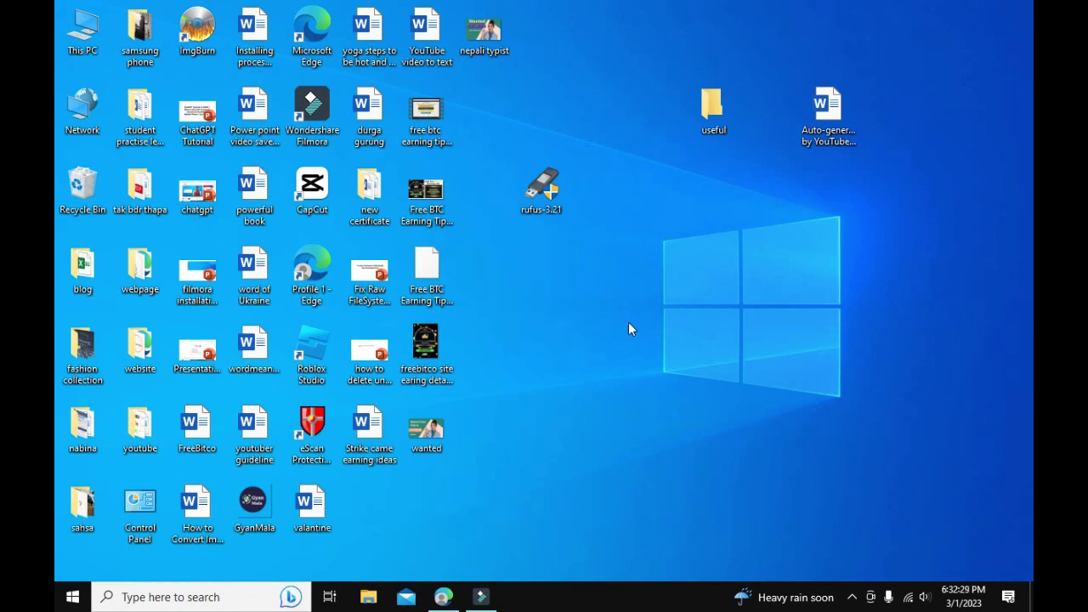
# Search Google in Edge for 'realtek code'
pyautogui.click(442, 595)
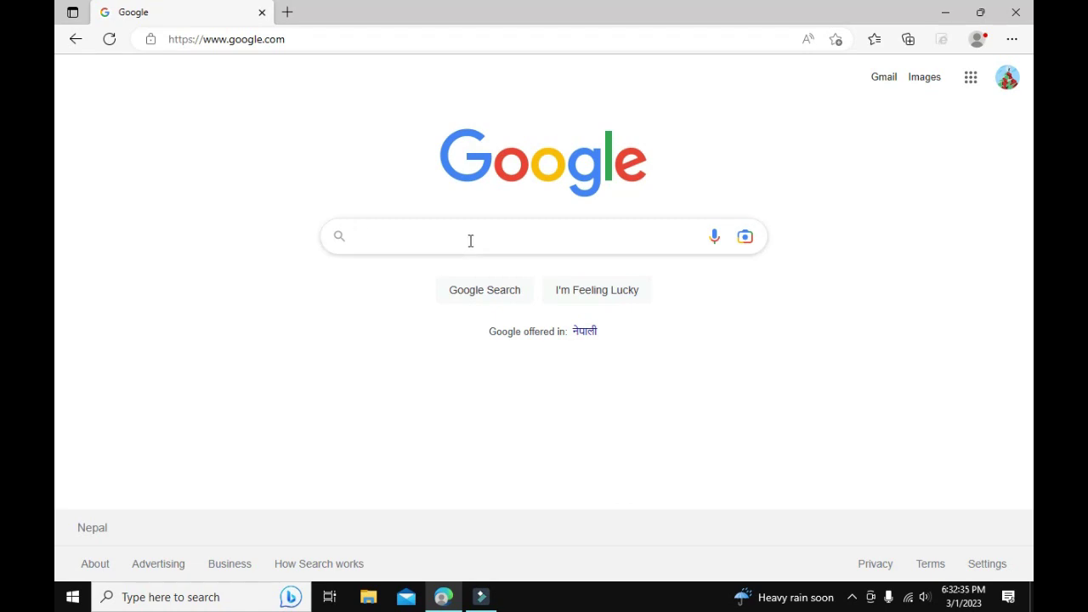
pyautogui.write('rea')
pyautogui.write('lte')
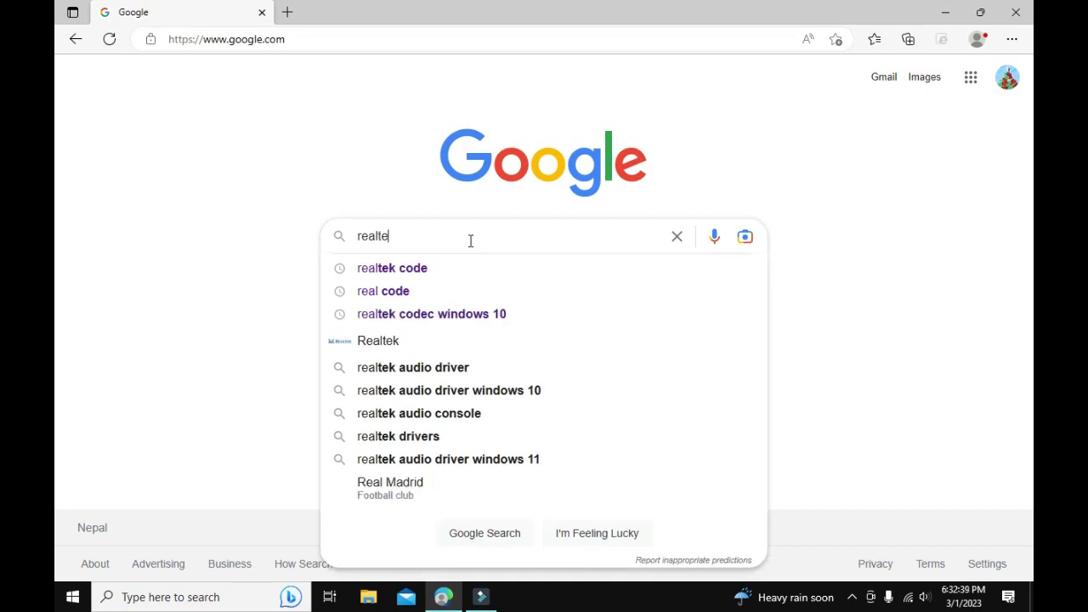
pyautogui.write('k cod')
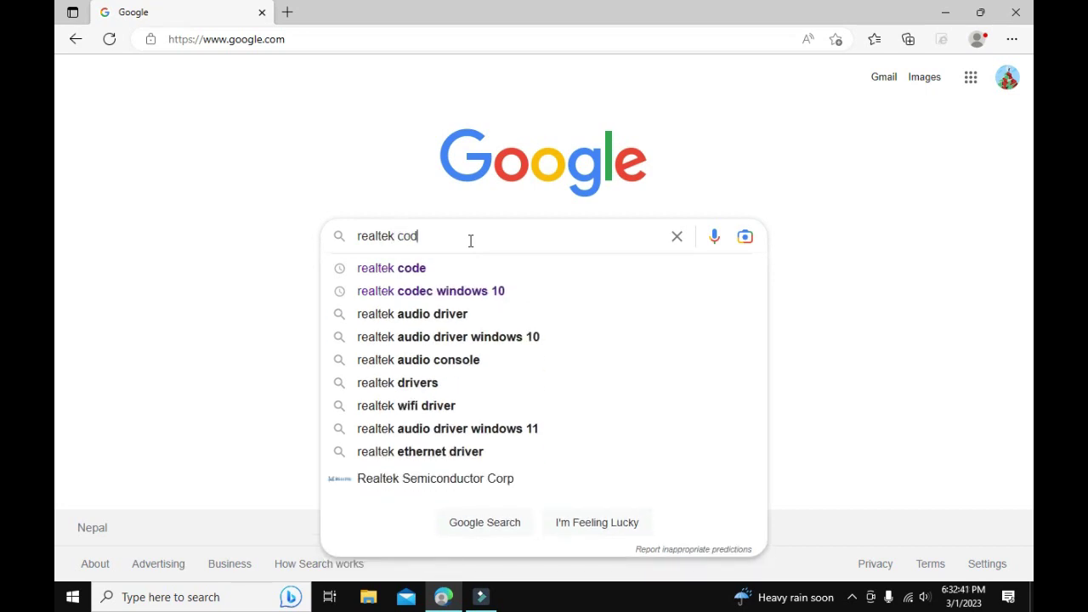
pyautogui.write('e')
pyautogui.press('Return')
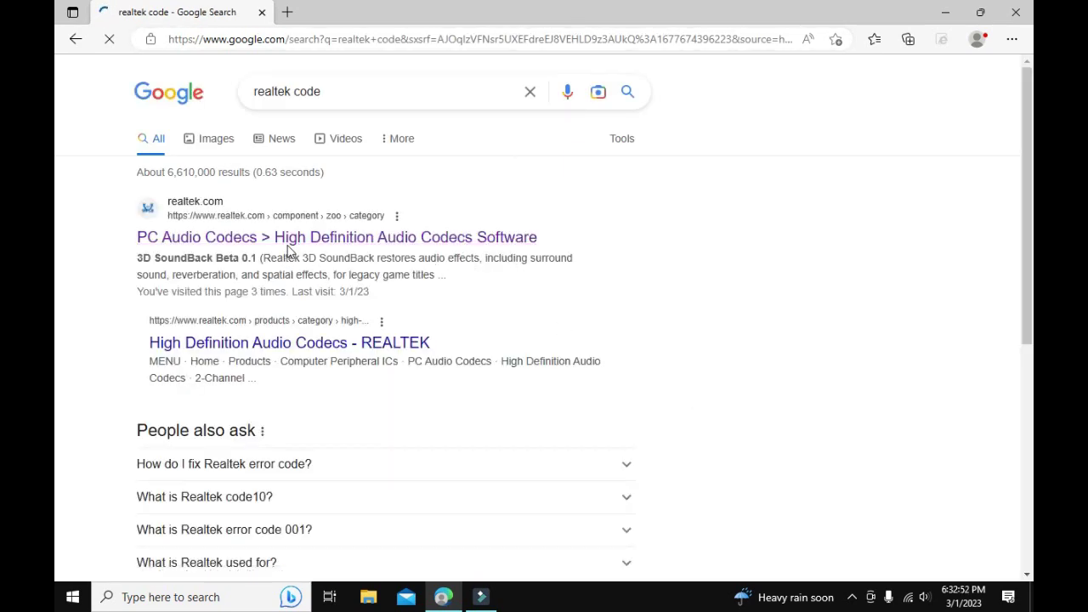
# Scroll Realtek's High Definition Audio Codecs Software page to its Windows driver downloads table
pyautogui.scroll(-1, 54, 178)
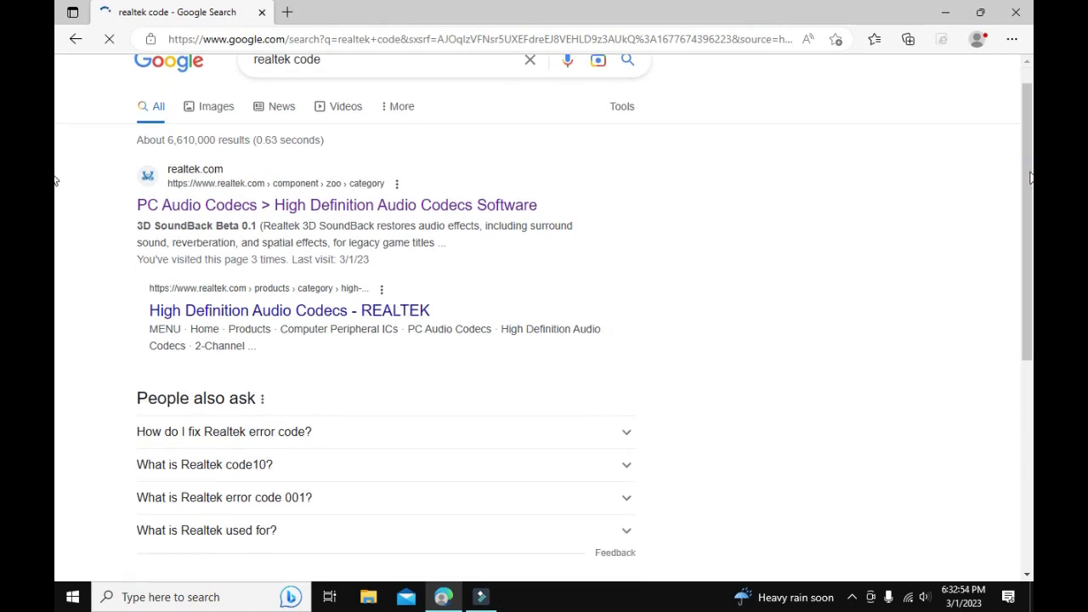
pyautogui.scroll(1, 54, 179)
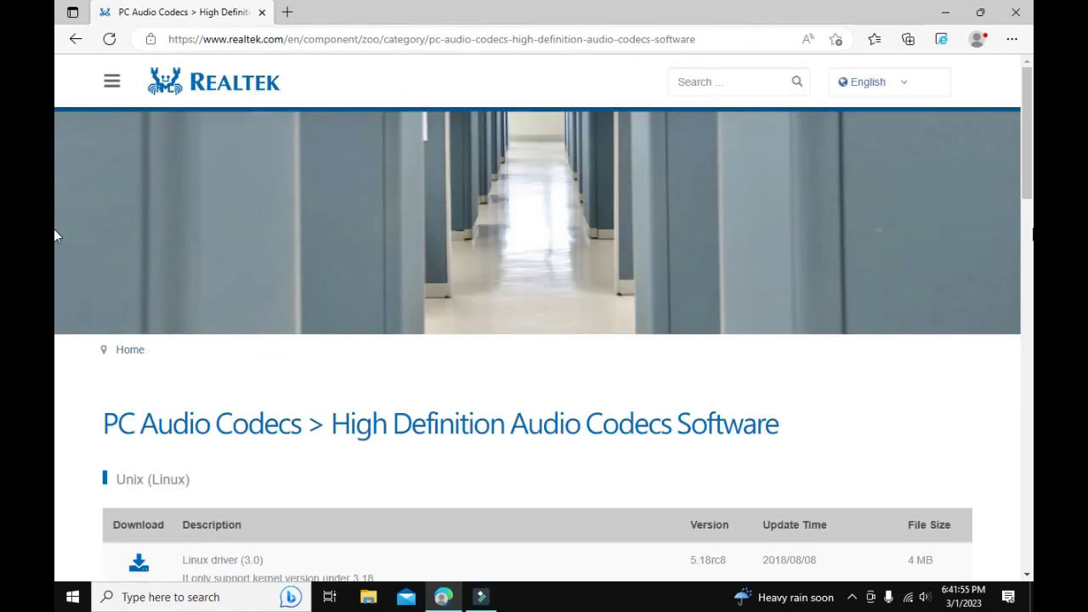
pyautogui.scroll(-2, 55, 332)
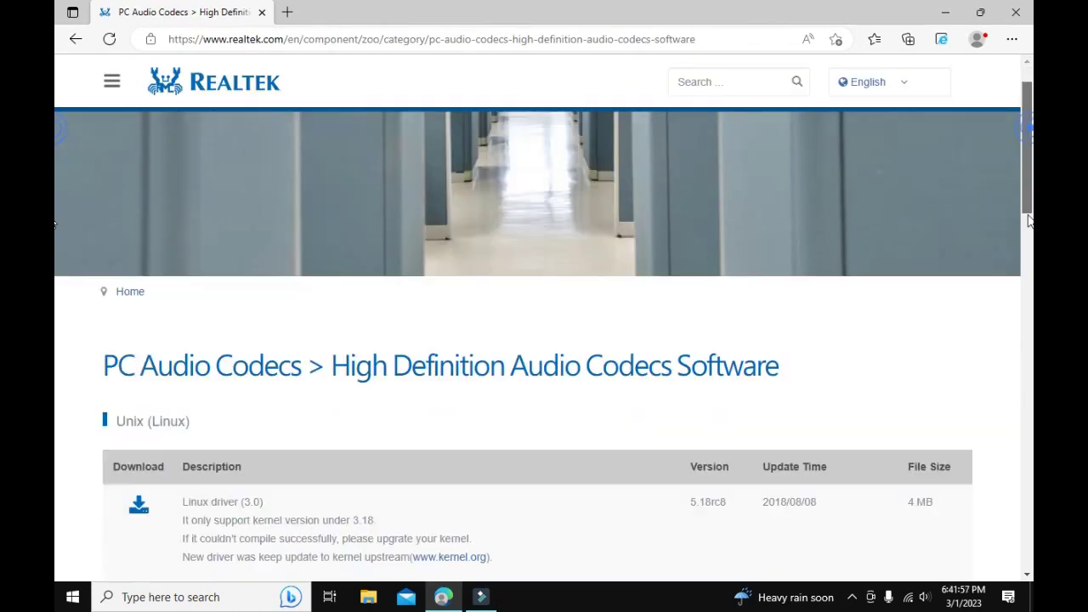
pyautogui.scroll(-5, 56, 331)
pyautogui.scroll(3, 935, 272)
pyautogui.scroll(5, 928, 189)
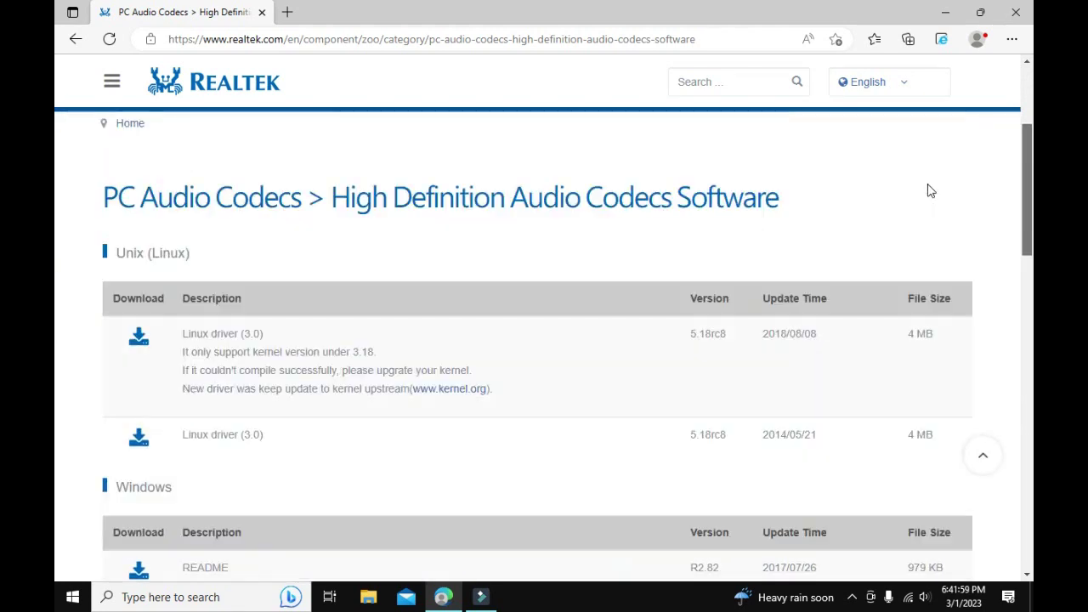
pyautogui.scroll(-1, 926, 204)
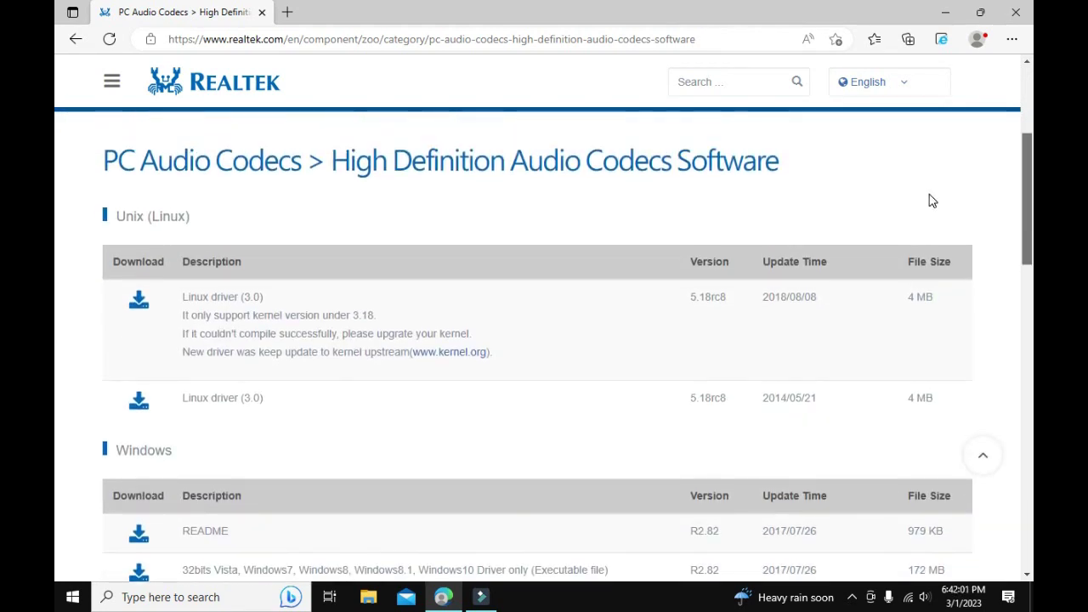
pyautogui.scroll(1, 932, 184)
pyautogui.scroll(-2, 933, 187)
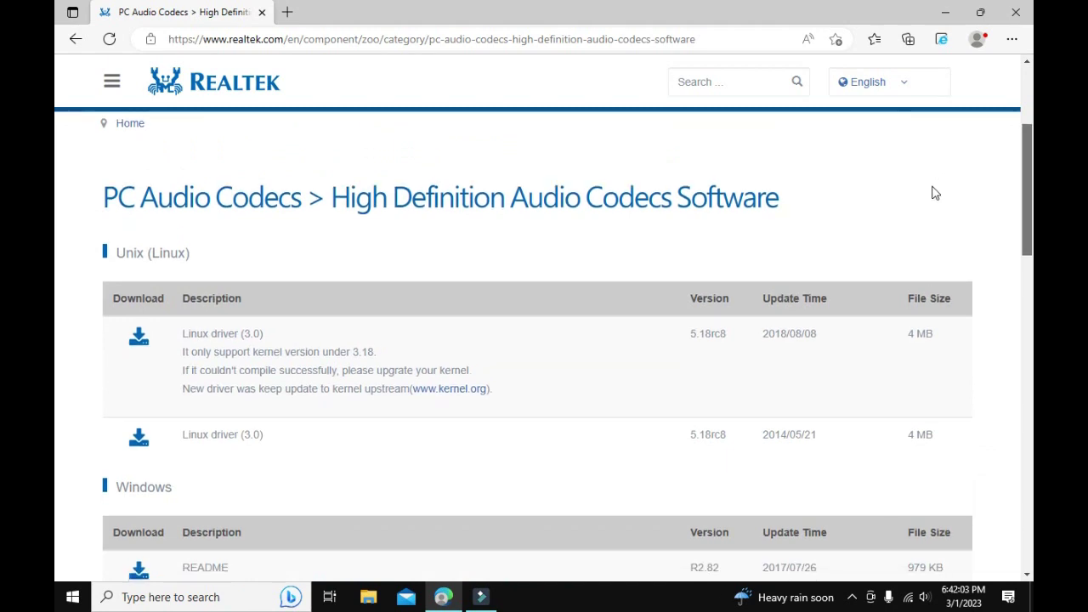
pyautogui.scroll(-3, 934, 223)
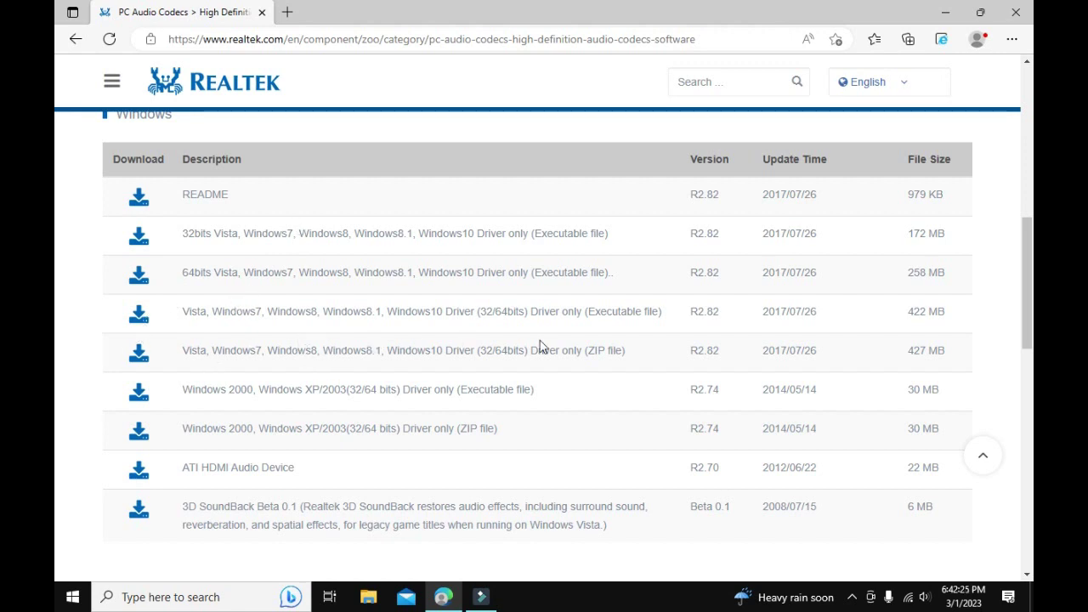
# Minimise the open windows and confirm in This PC's properties that Windows is 64-bit Windows 10 Pro
pyautogui.click(945, 17)
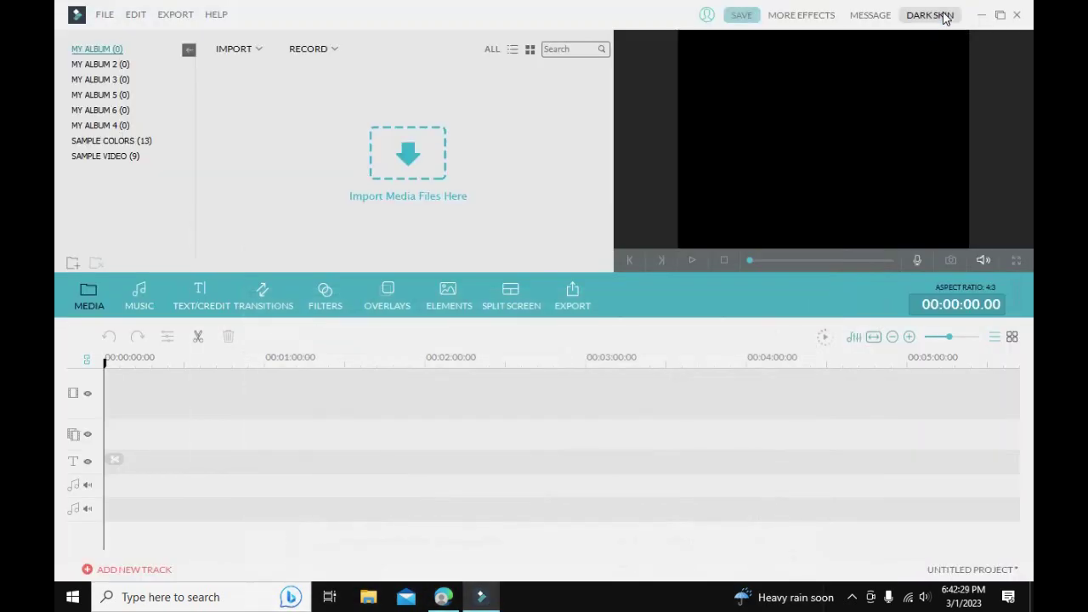
pyautogui.click(980, 16)
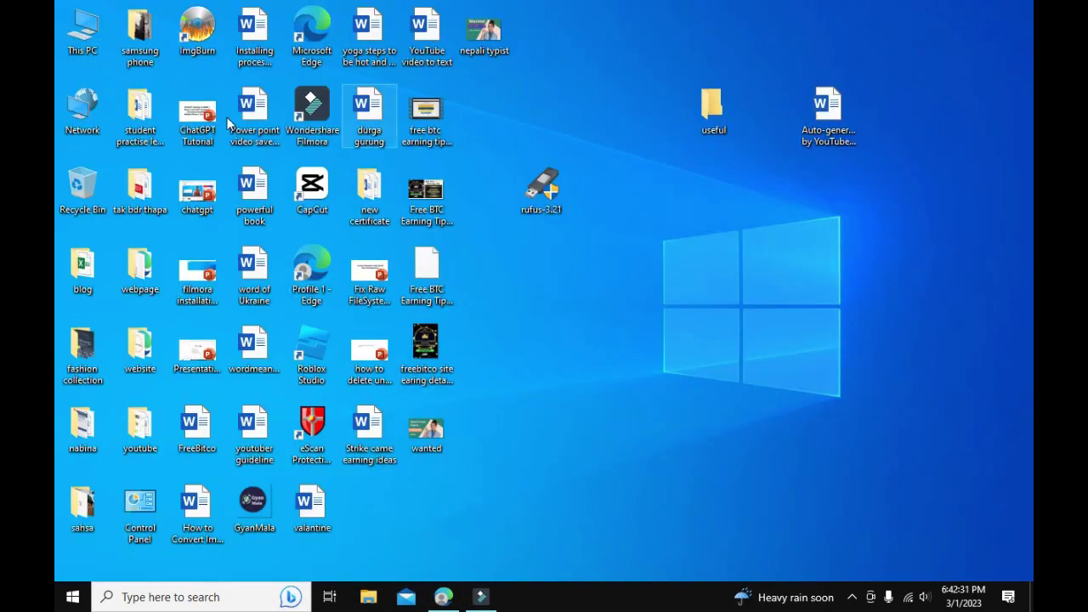
pyautogui.rightClick(83, 48)
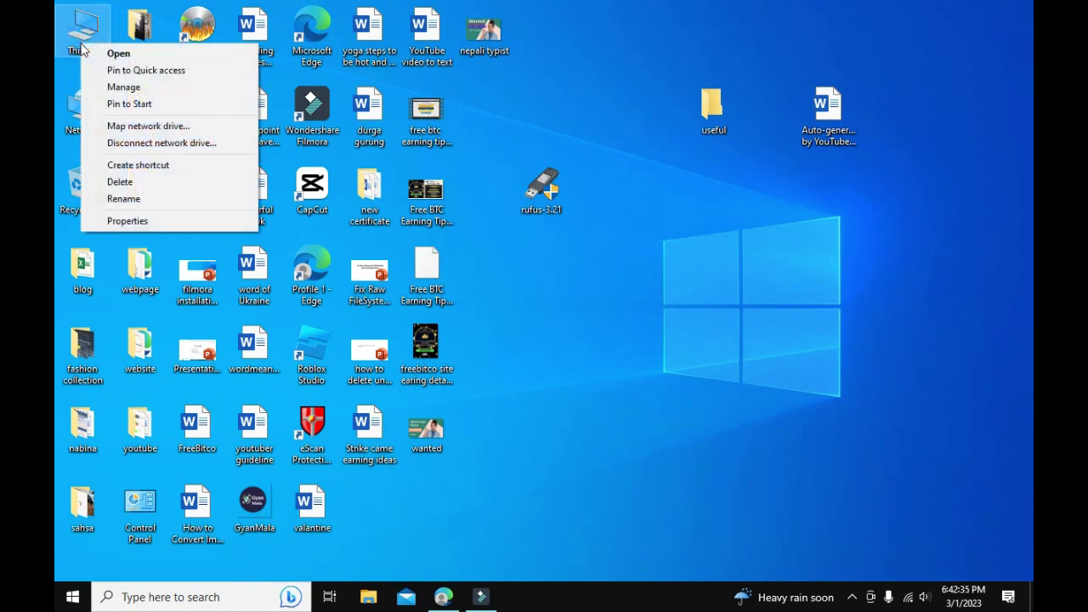
pyautogui.click(127, 221)
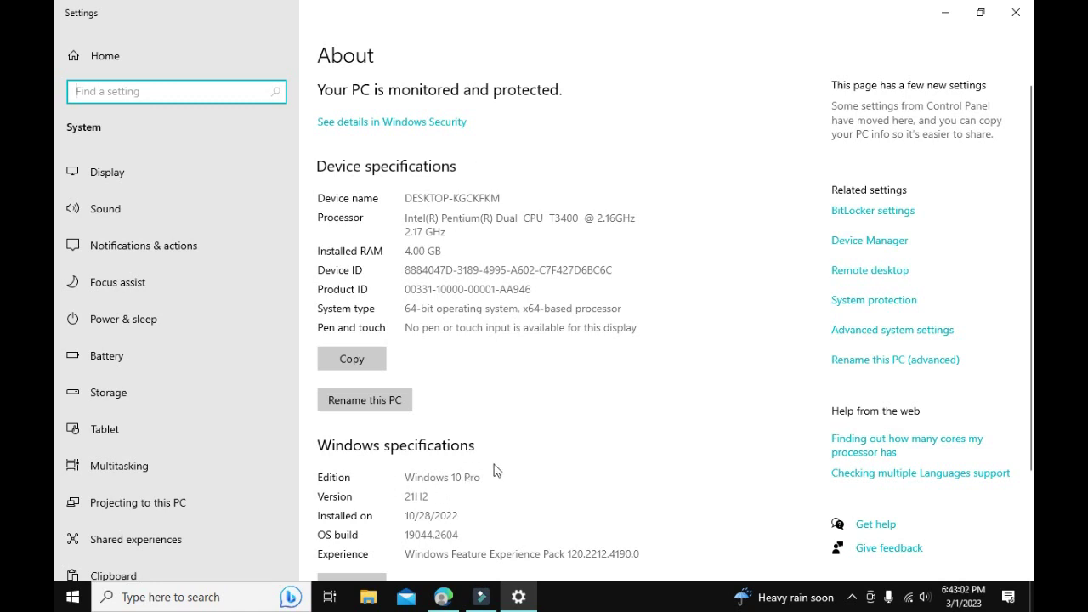
pyautogui.hotkey('alt', 'F4')
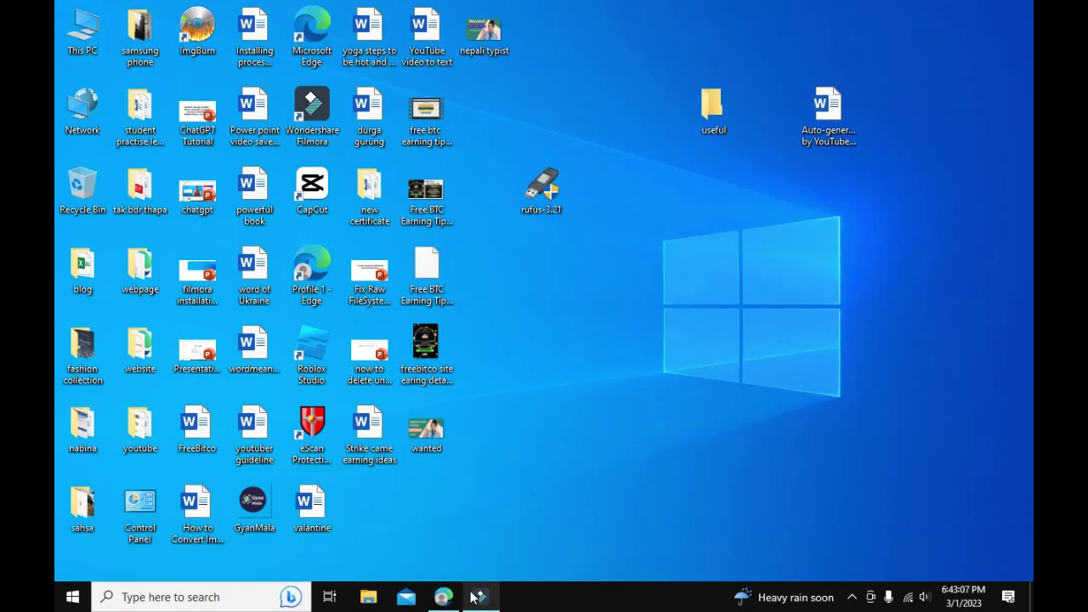
# Pick a Realtek driver file, accept 'I accept to the above.', and reach the captcha step
pyautogui.click(451, 599)
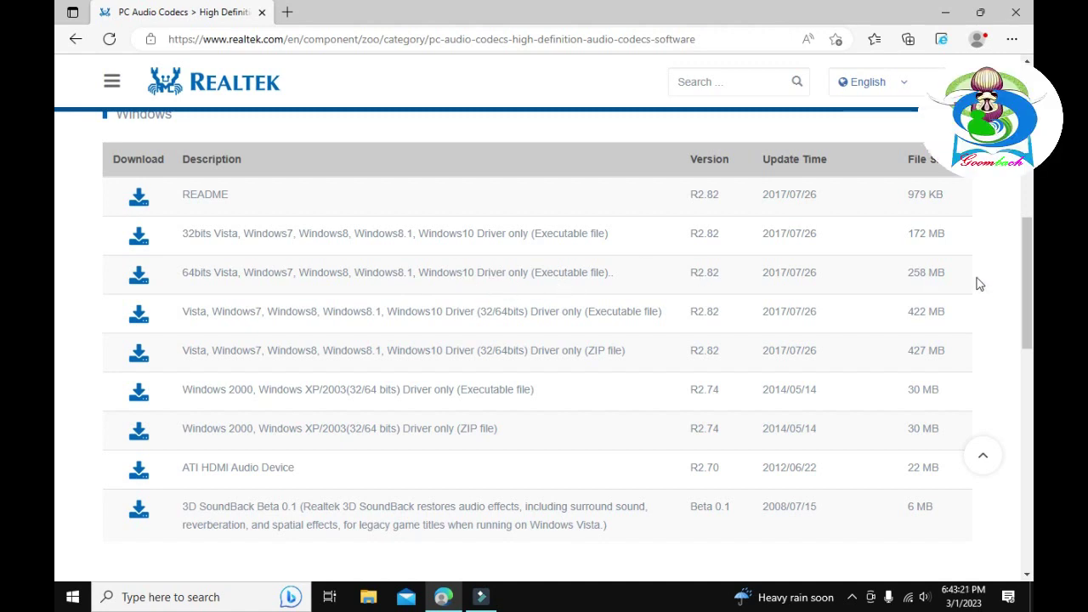
pyautogui.click(136, 276)
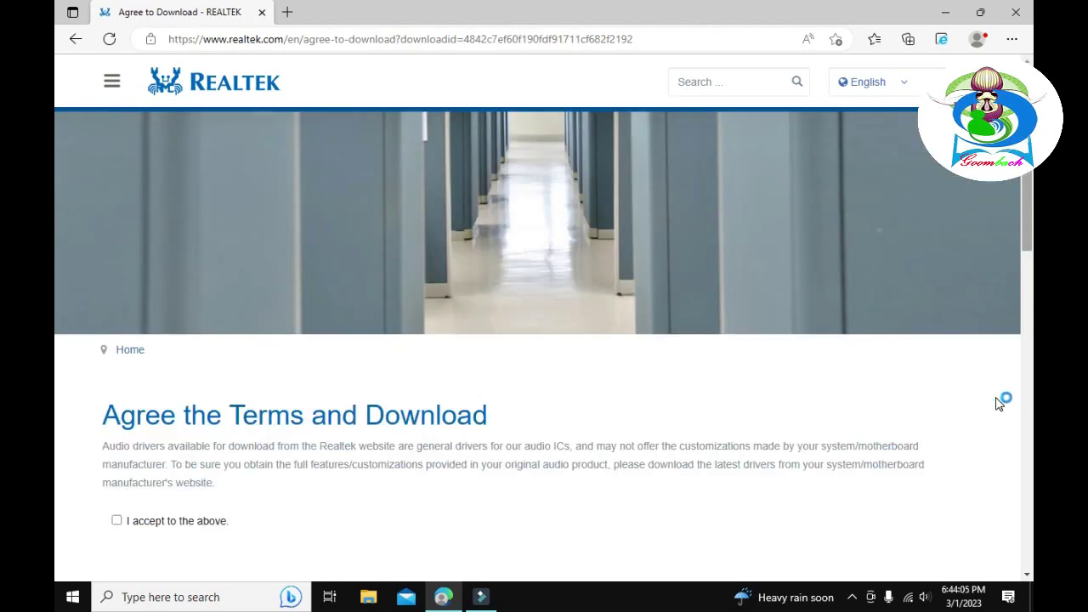
pyautogui.scroll(-3, 412, 352)
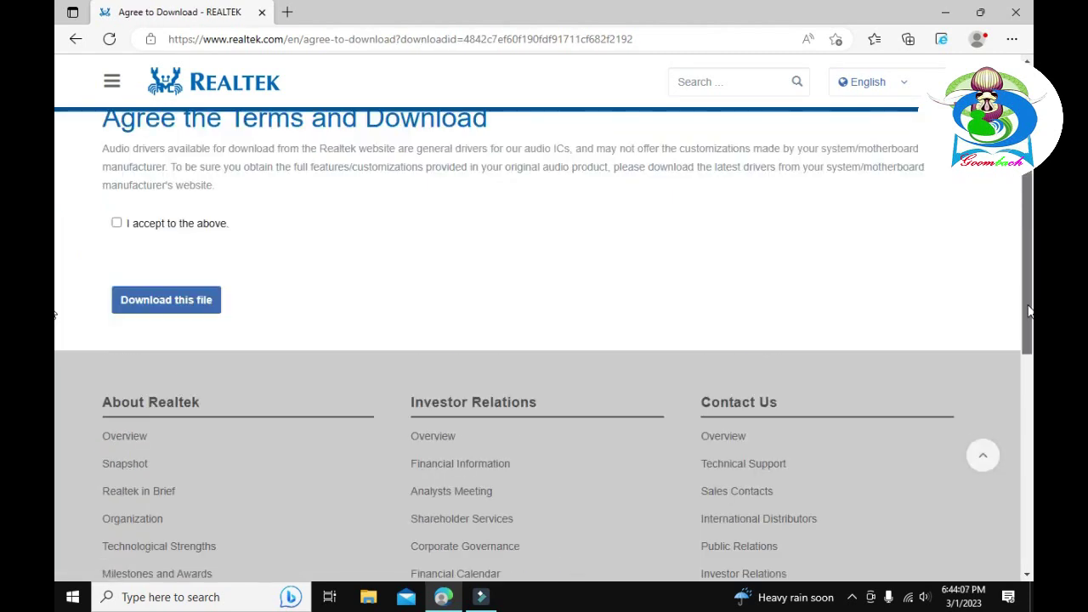
pyautogui.click(181, 232)
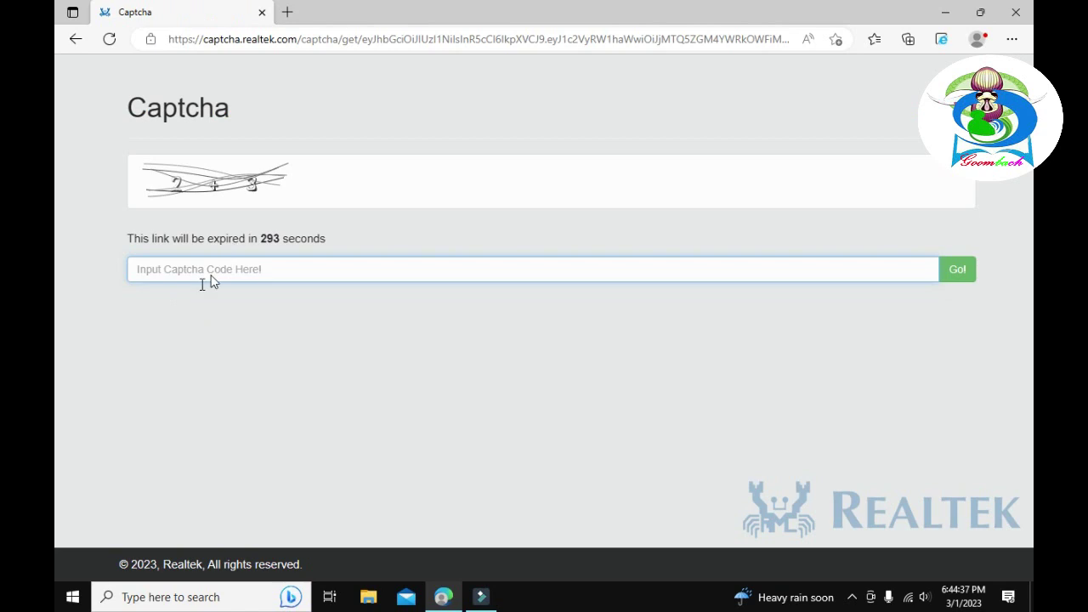
pyautogui.click(197, 270)
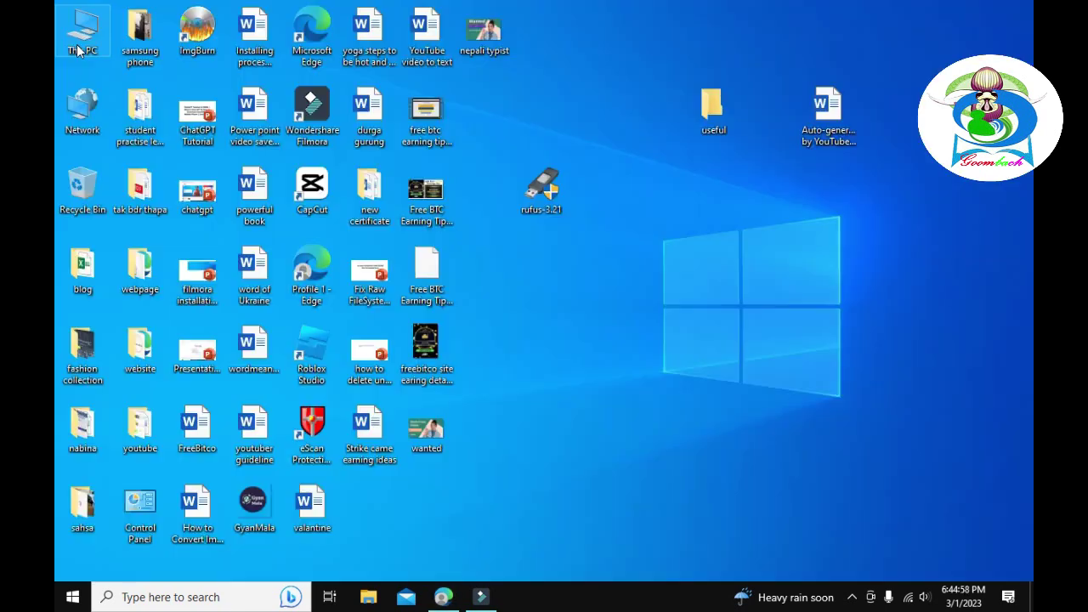
pyautogui.click(78, 51)
pyautogui.click(78, 51)
pyautogui.doubleClick(78, 51)
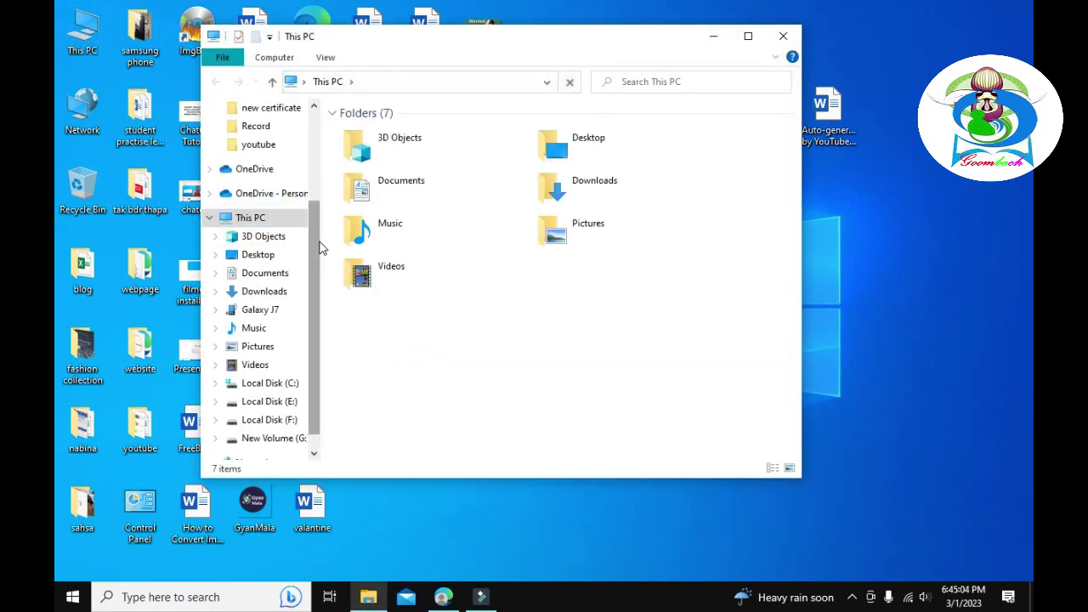
pyautogui.click(316, 81)
pyautogui.scroll(3, 312, 226)
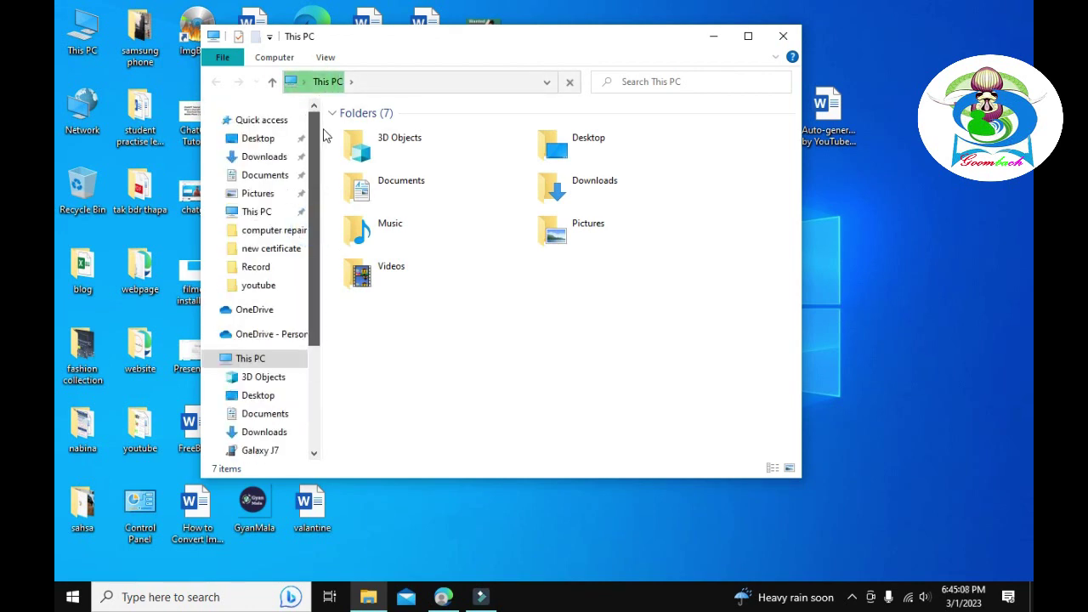
pyautogui.click(264, 162)
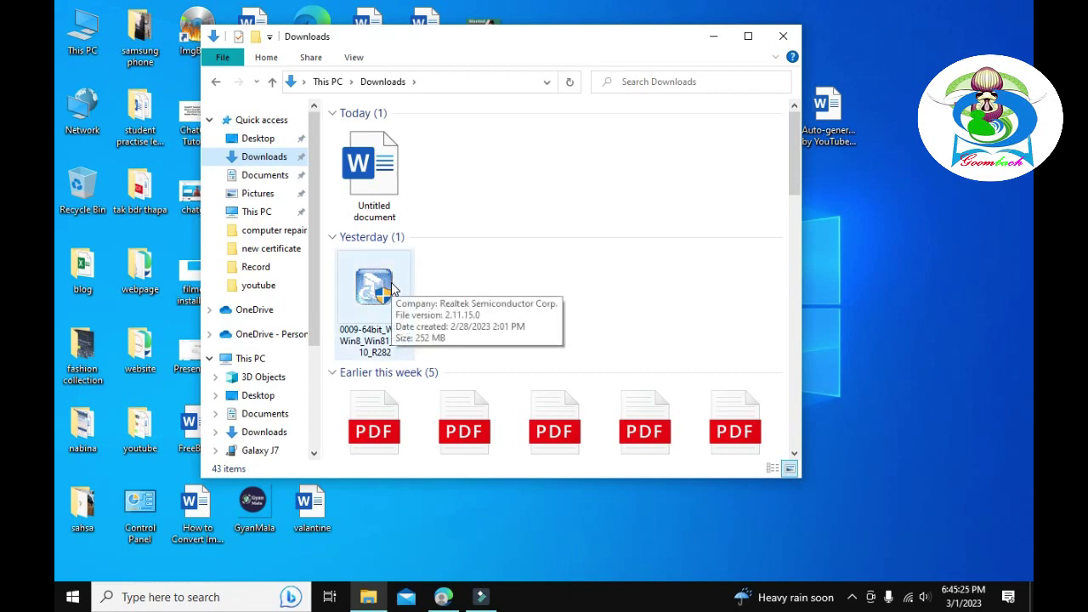
pyautogui.moveTo(374, 289)
pyautogui.click(784, 36)
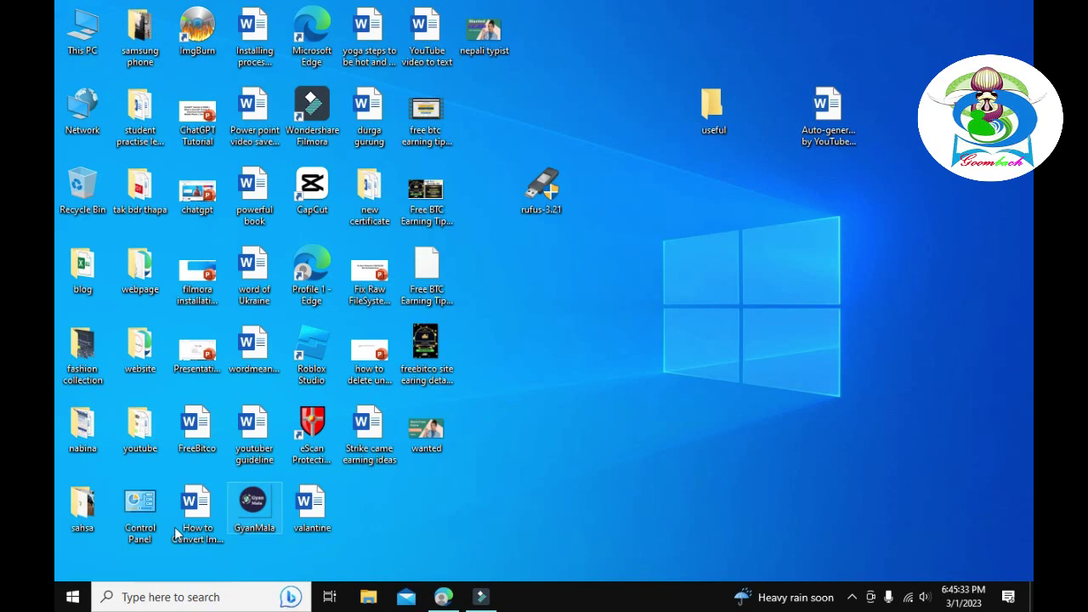
# Reopen Control Panel's Sound dialog on the Recording tab, which lists only the Microphone
pyautogui.click(148, 529)
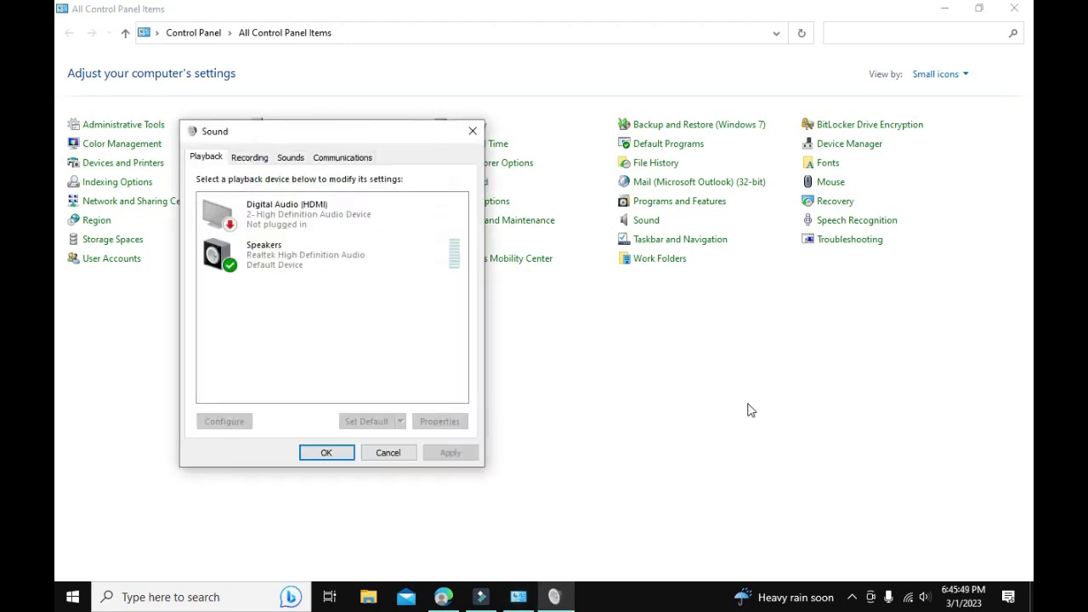
pyautogui.click(252, 158)
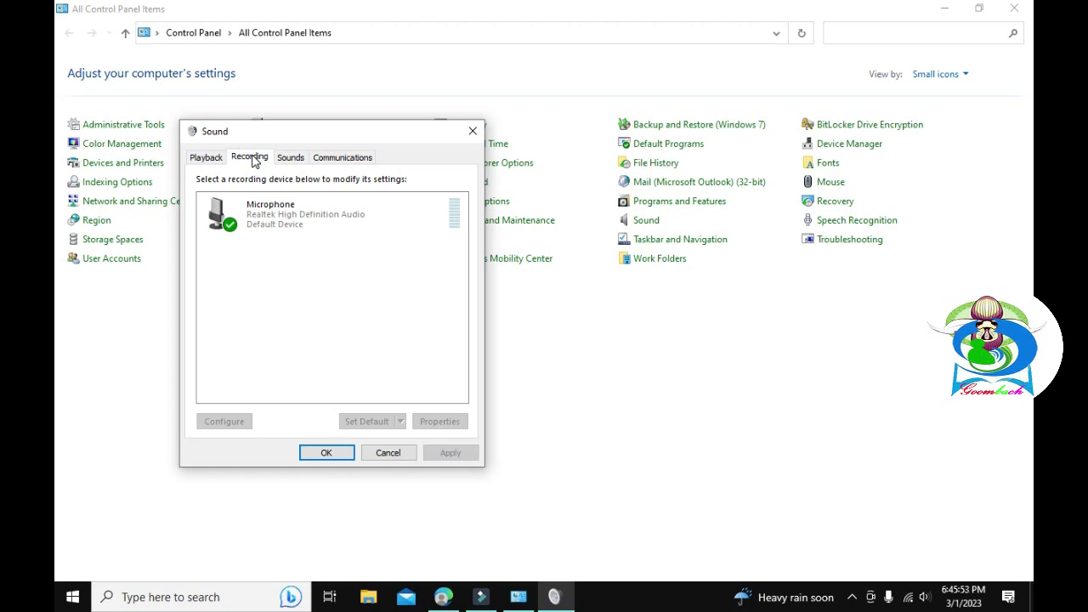
# Show disabled recording devices, then enable the Stereo Mix device
pyautogui.rightClick(288, 283)
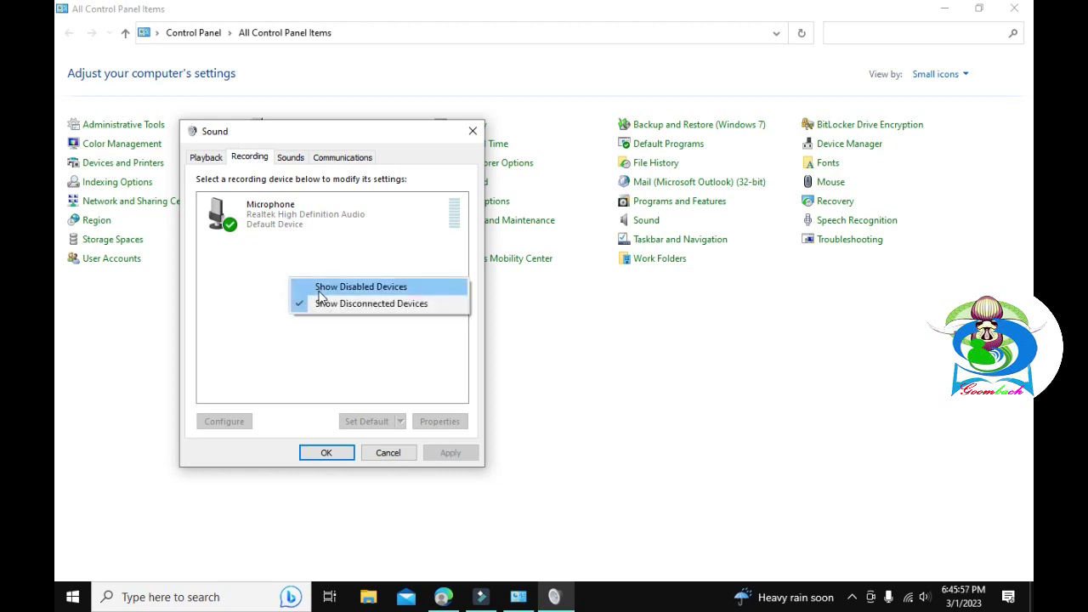
pyautogui.click(369, 289)
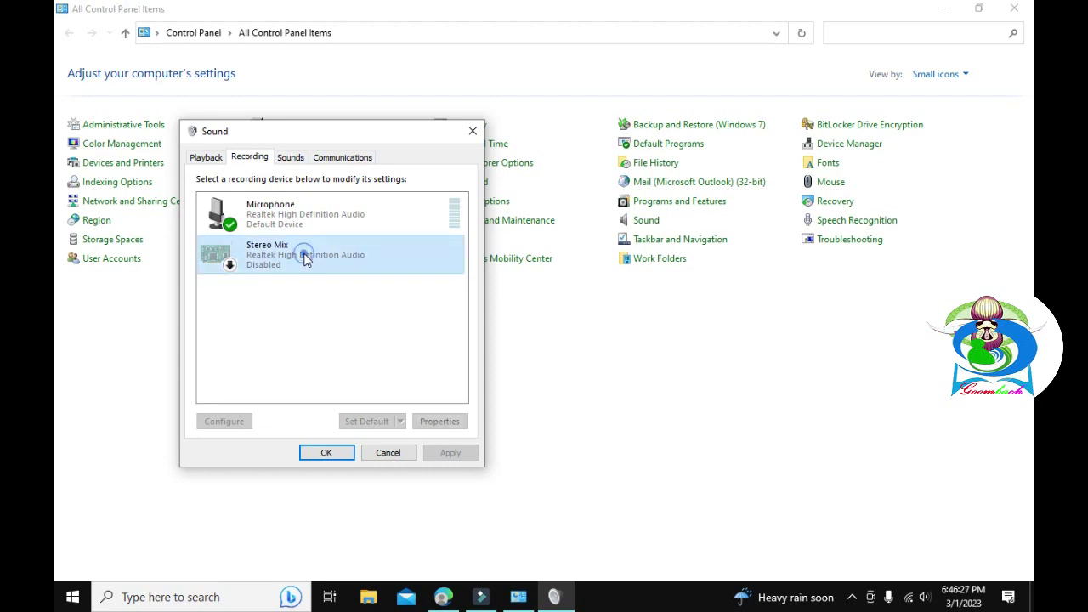
pyautogui.rightClick(305, 260)
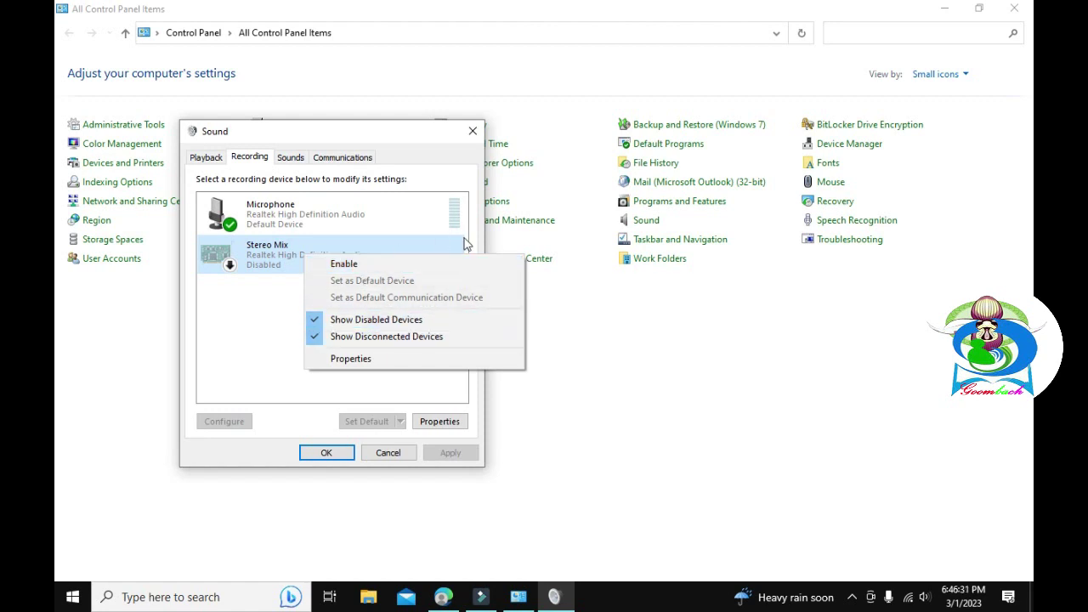
pyautogui.click(544, 387)
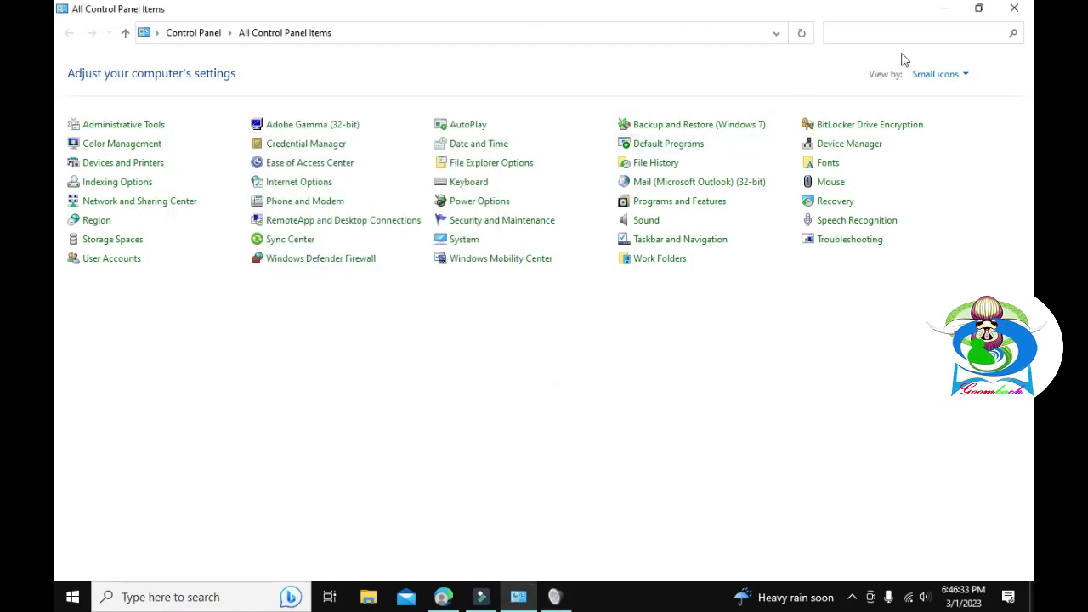